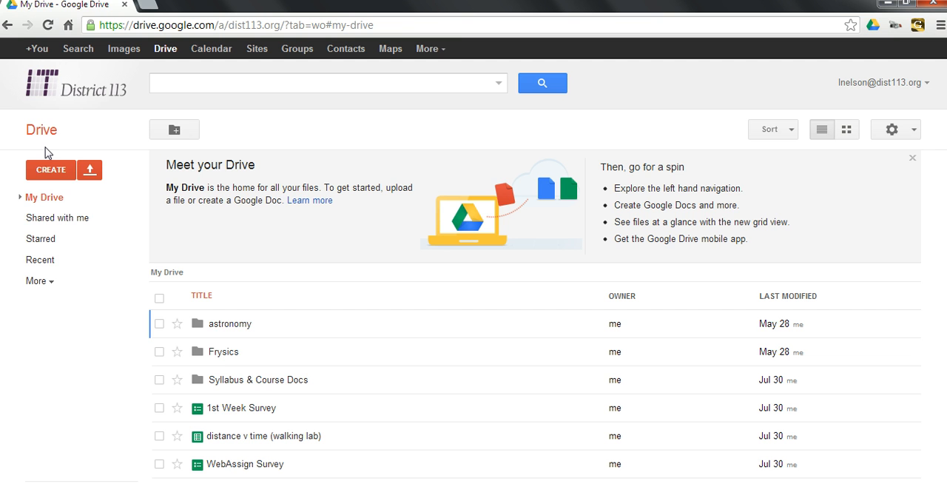
Create a new spreadsheet and enter the headers "x data" in A1 and "y data" in B1.
{"action": "left_click", "coordinate": [45, 171]}
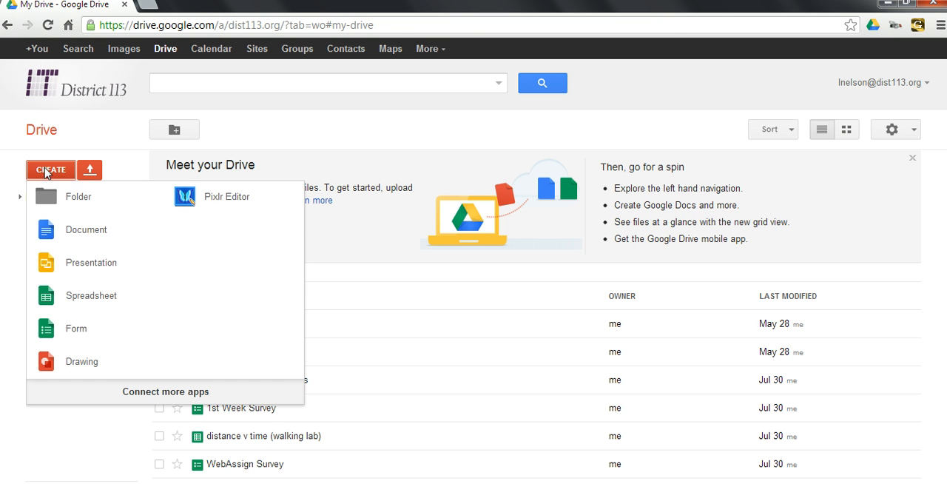
{"action": "left_click", "coordinate": [86, 296]}
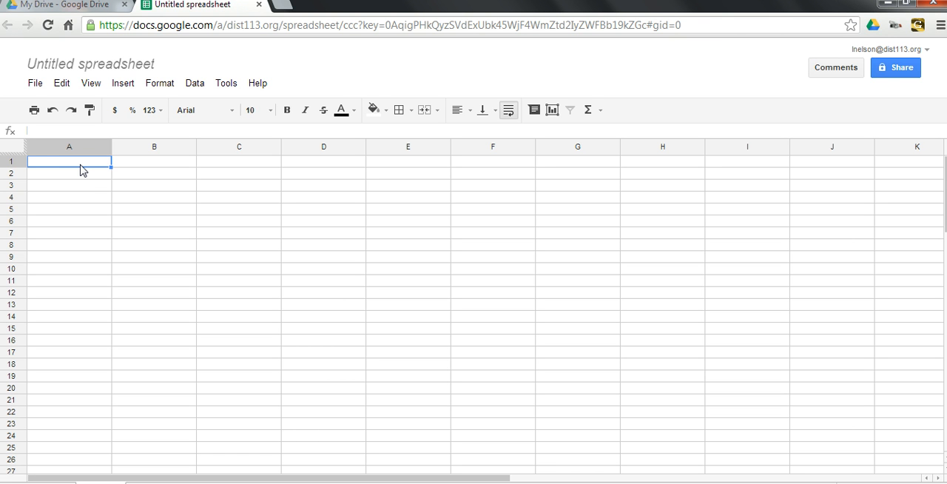
{"action": "type", "text": "x data"}
{"action": "left_click", "coordinate": [140, 163]}
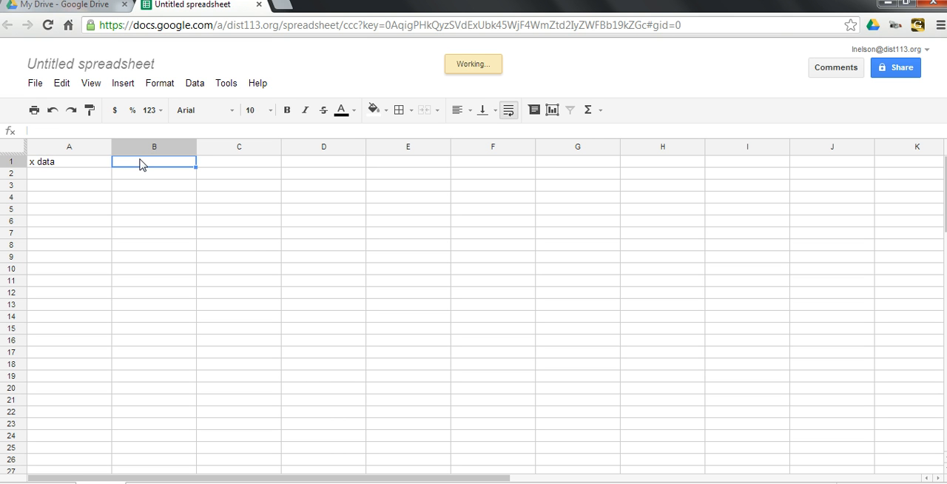
{"action": "type", "text": "y"}
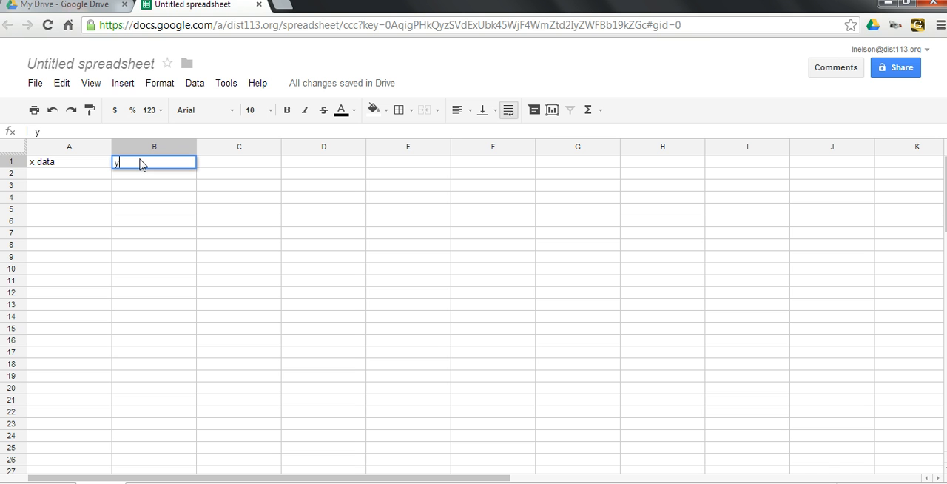
{"action": "type", "text": " data"}
Enter the x values 0, 2, 3, 4 and 5 in cells A3 to A7.
{"action": "left_click", "coordinate": [64, 191]}
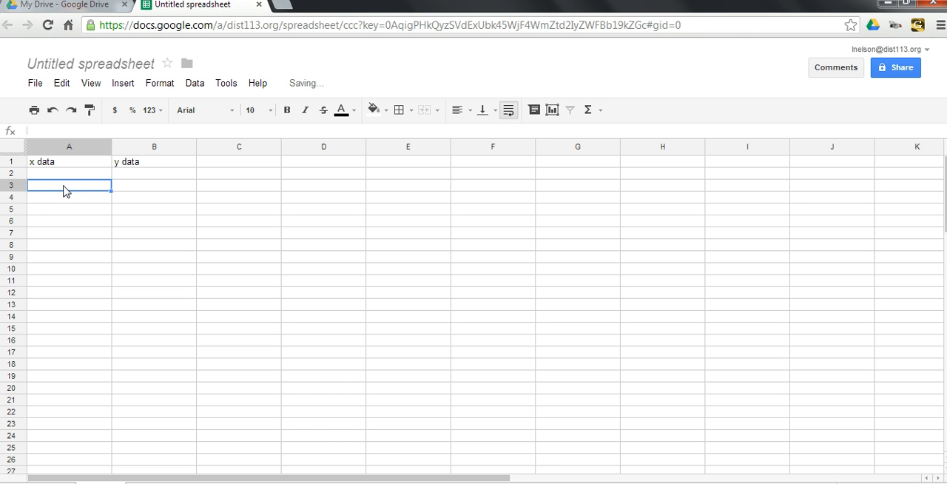
{"action": "type", "text": "0"}
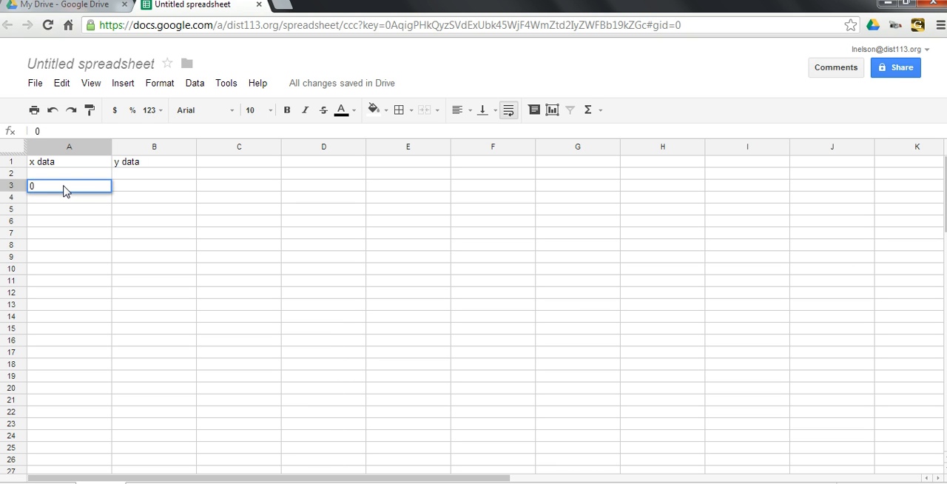
{"action": "left_click", "coordinate": [65, 201]}
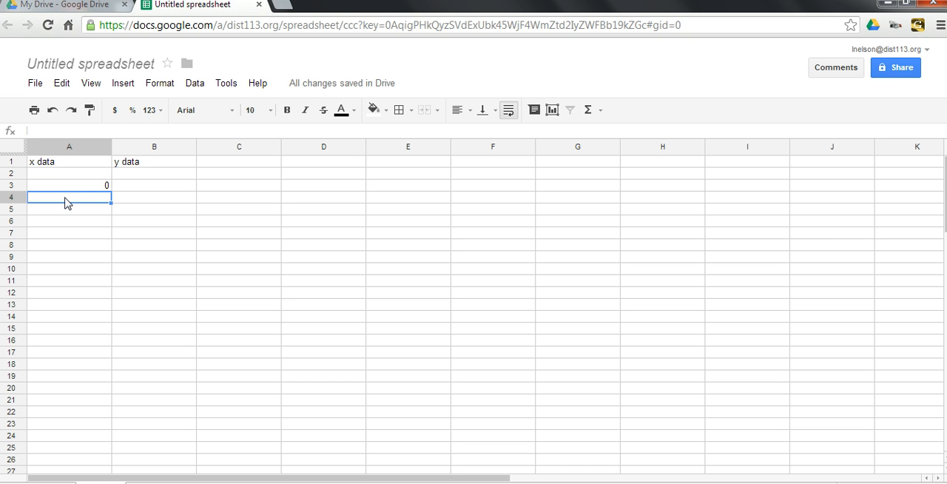
{"action": "type", "text": "2"}
{"action": "key", "text": "Return"}
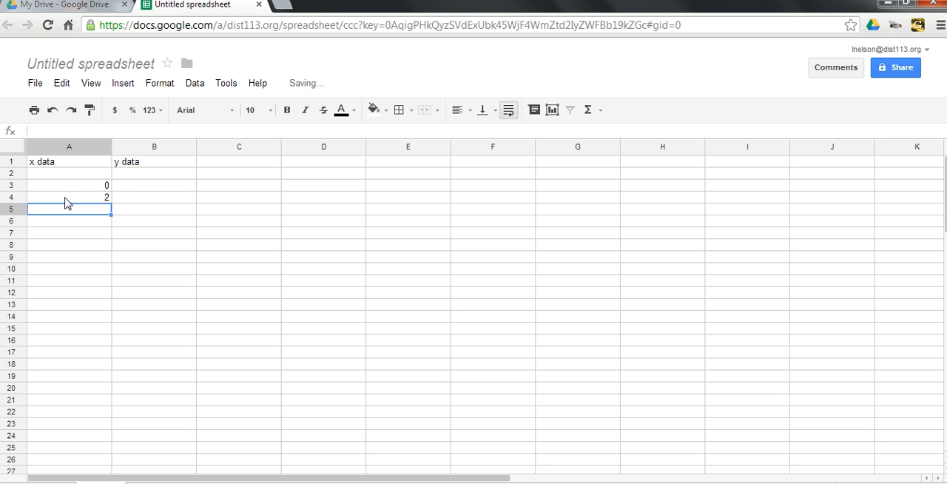
{"action": "type", "text": "3"}
{"action": "key", "text": "Return"}
{"action": "type", "text": "4"}
{"action": "key", "text": "Return"}
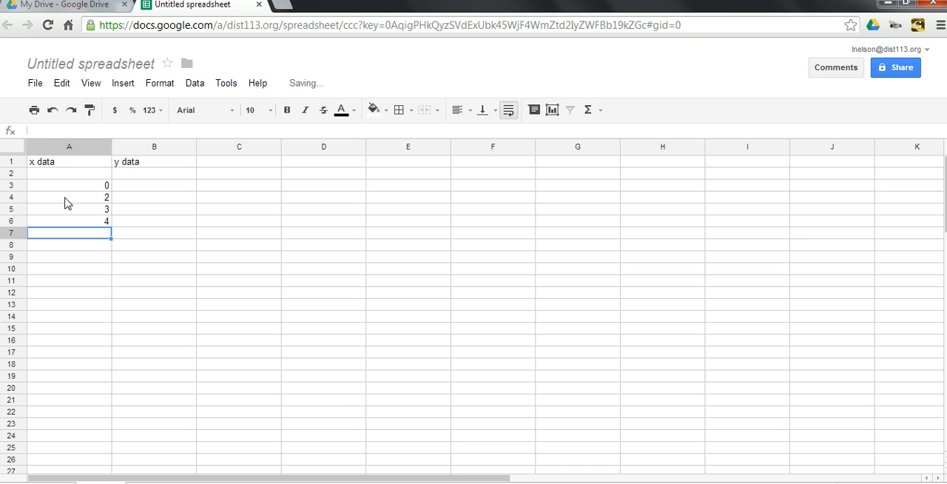
{"action": "type", "text": "5"}
{"action": "key", "text": "Return"}
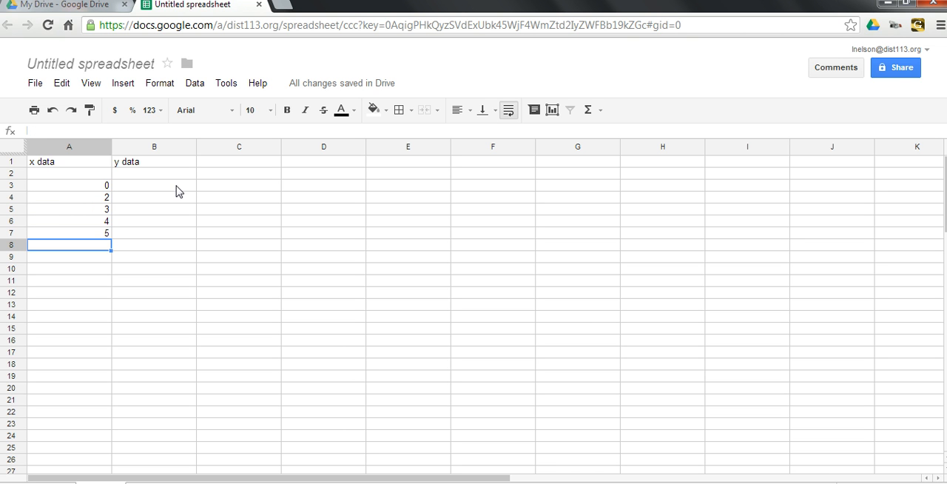
Label the columns in row 2 with "time (s)" in A2 and "displacement (m)" in B2.
{"action": "left_click", "coordinate": [68, 177]}
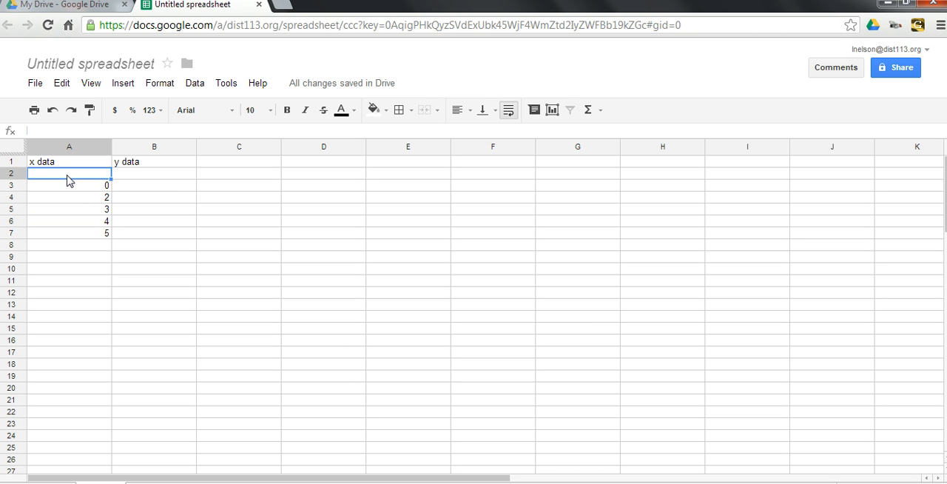
{"action": "type", "text": "time "}
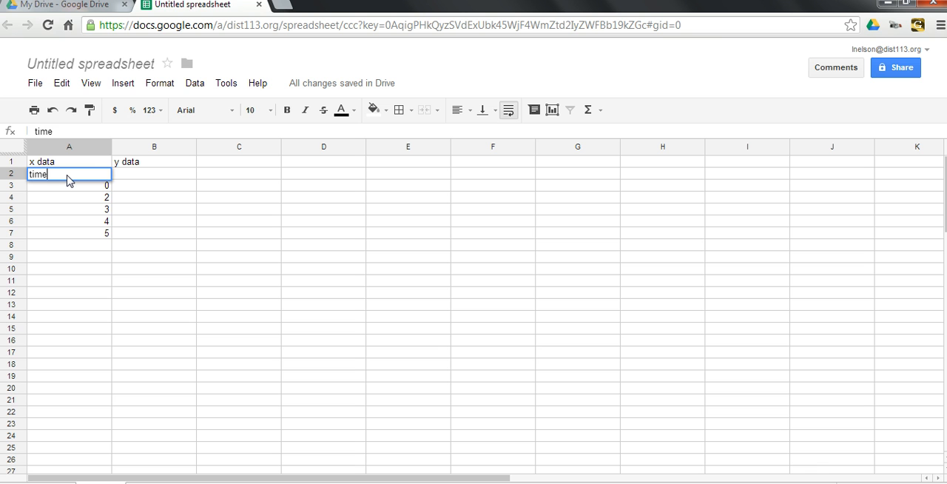
{"action": "type", "text": "(s)"}
{"action": "left_click", "coordinate": [146, 178]}
{"action": "type", "text": "distance"}
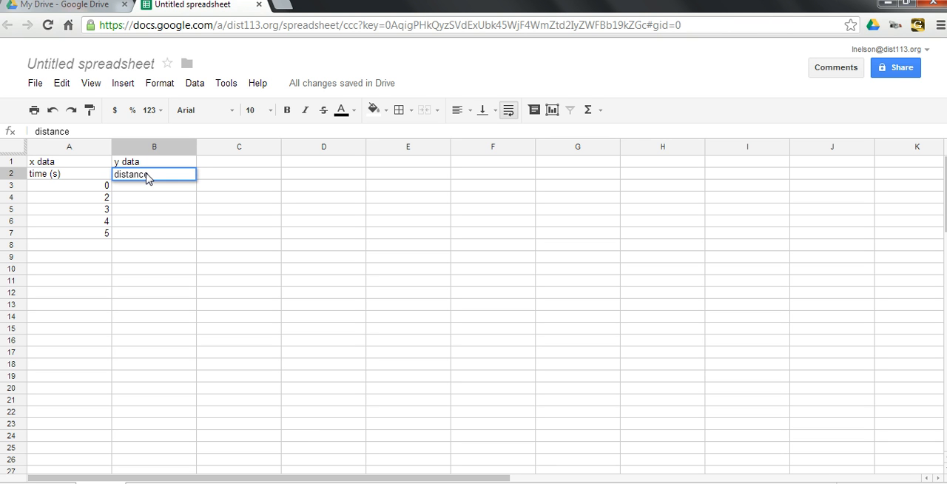
{"action": "key", "text": "BackSpace"}
{"action": "key", "text": "BackSpace"}
{"action": "key", "text": "BackSpace"}
{"action": "key", "text": "BackSpace"}
{"action": "key", "text": "BackSpace"}
{"action": "type", "text": "placement (m)"}
Enter the displacement values 0, 5, 7, 10 and 12 in cells B3 to B7.
{"action": "left_click", "coordinate": [182, 191]}
{"action": "type", "text": "0"}
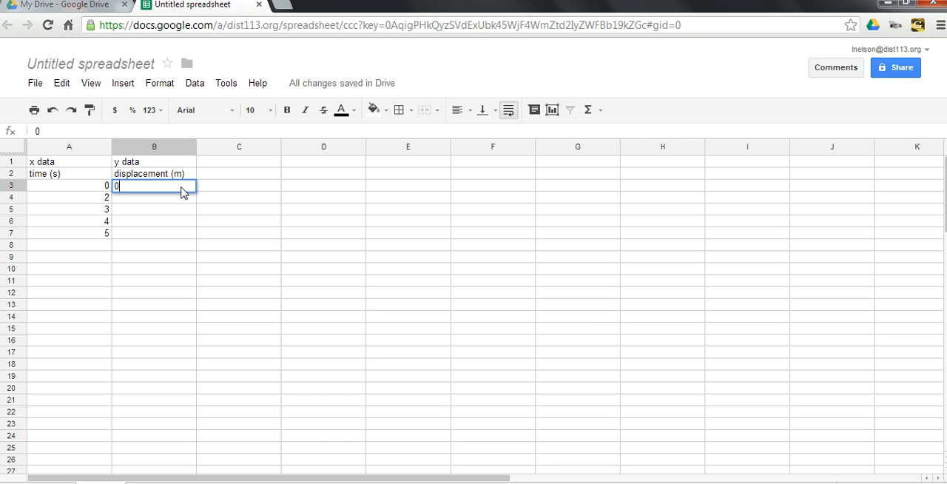
{"action": "key", "text": "Return"}
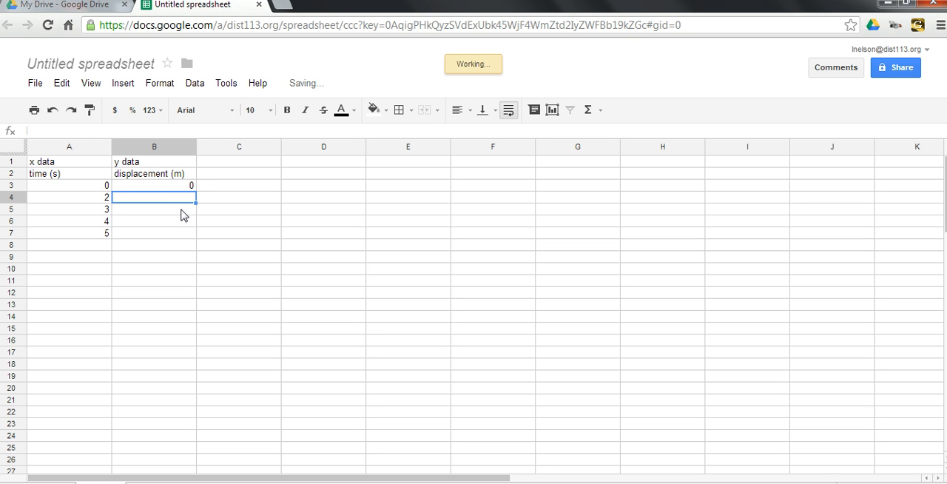
{"action": "type", "text": "5"}
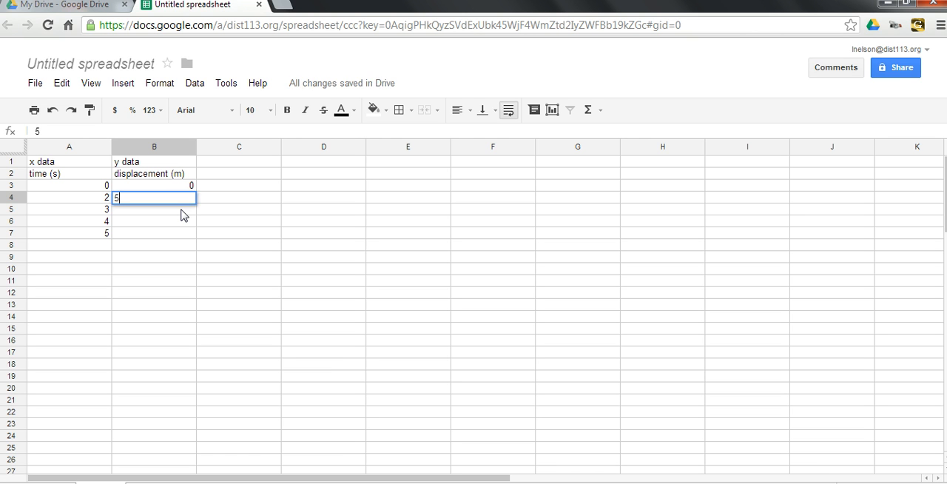
{"action": "key", "text": "Return"}
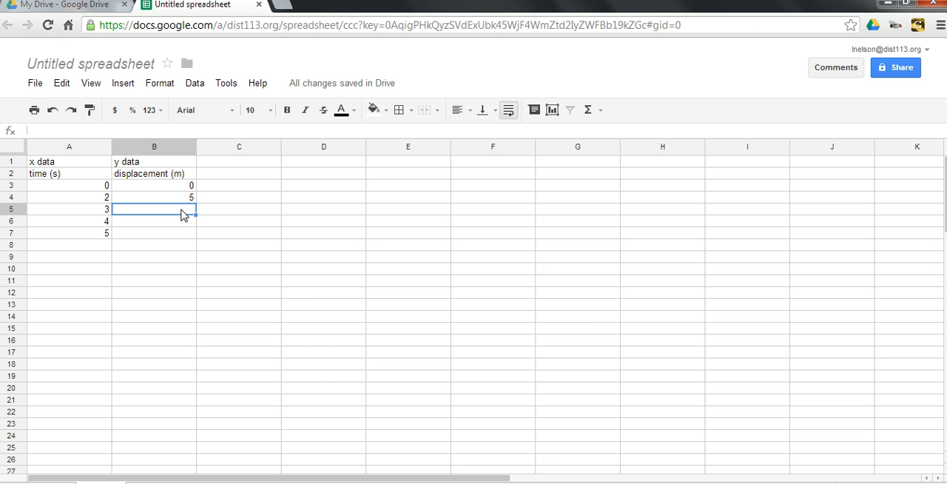
{"action": "type", "text": "7"}
{"action": "key", "text": "Return"}
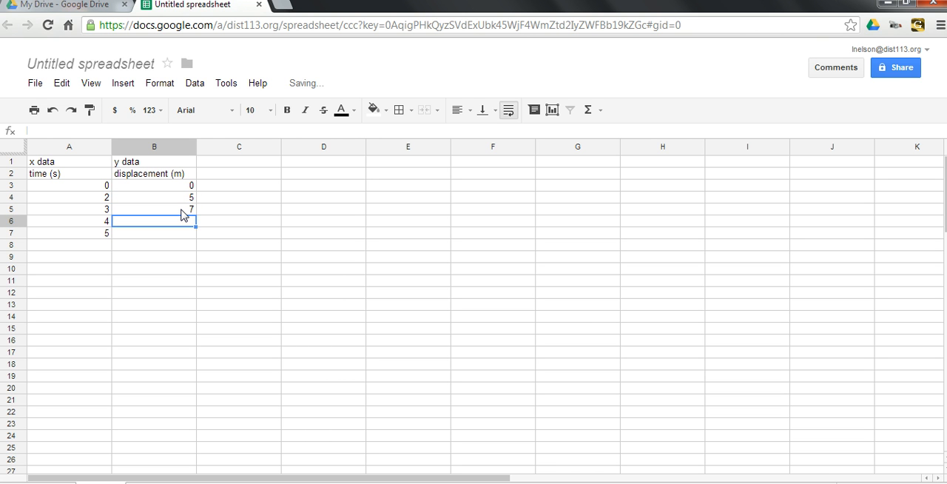
{"action": "type", "text": "10"}
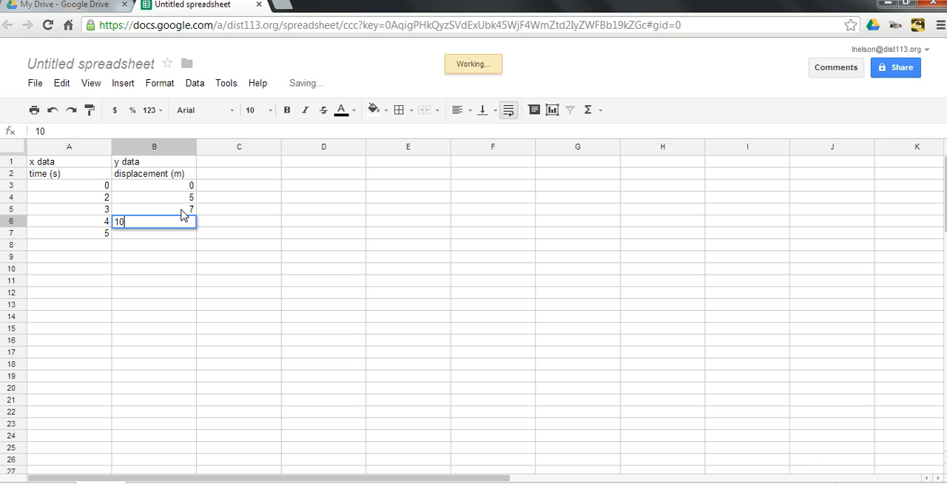
{"action": "key", "text": "Return"}
{"action": "type", "text": "12"}
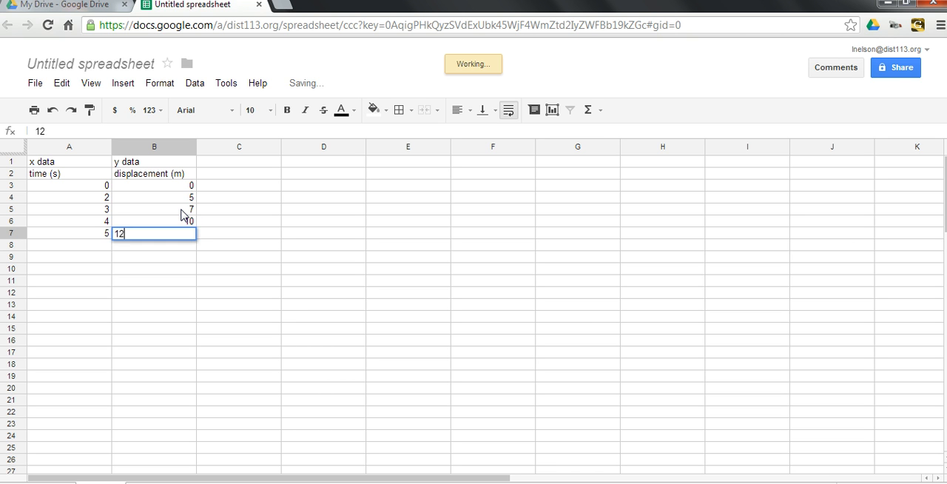
{"action": "key", "text": "Return"}
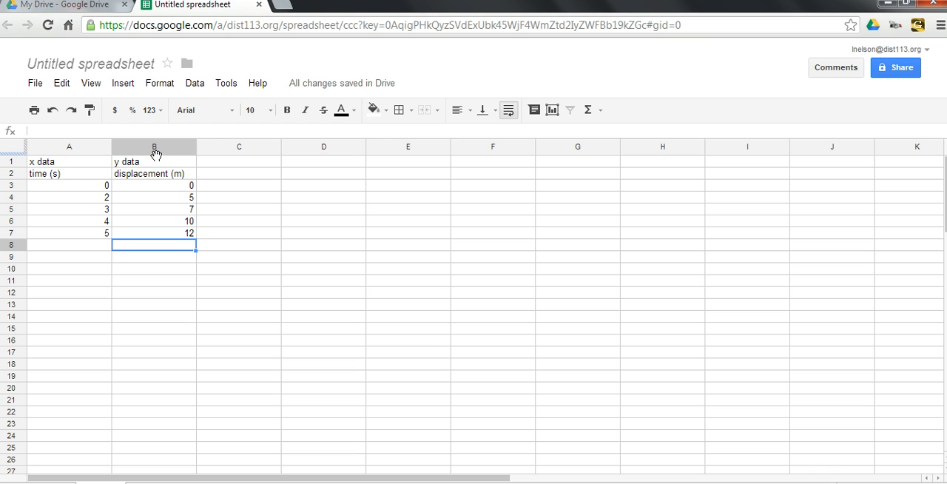
Insert a scatter chart of the time and displacement values in A3:B7.
{"action": "left_click", "coordinate": [82, 190]}
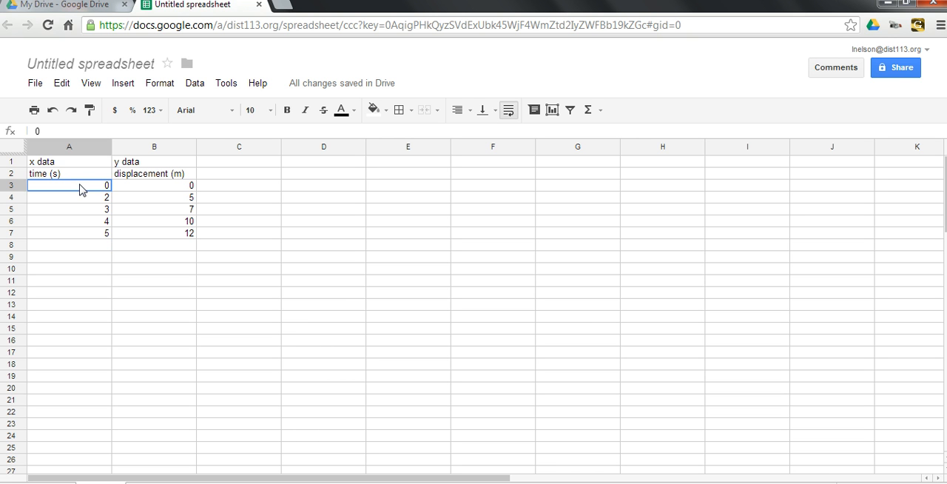
{"action": "left_click_drag", "start_coordinate": [81, 189], "coordinate": [142, 235]}
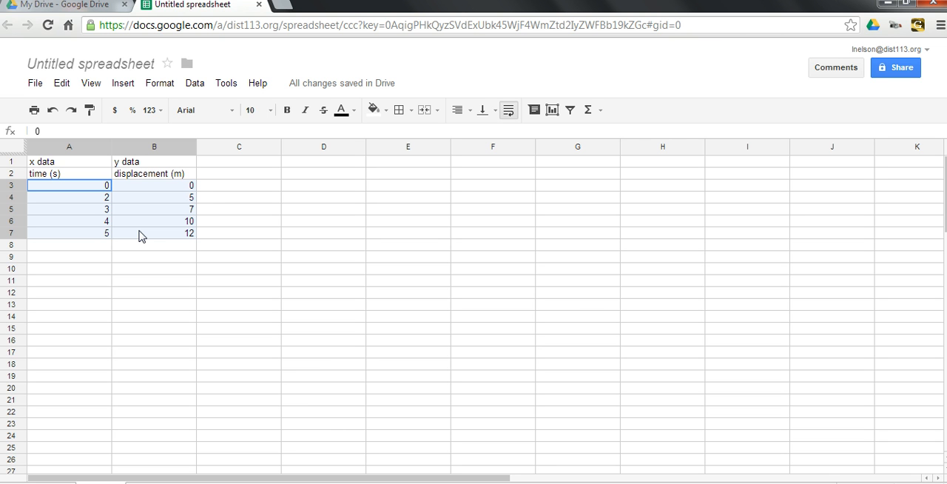
{"action": "left_click_drag", "start_coordinate": [142, 235], "coordinate": [142, 236]}
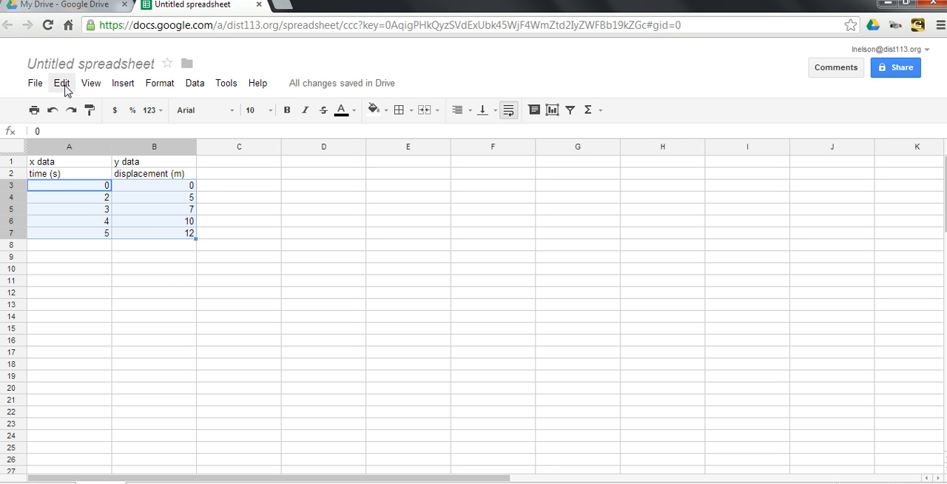
{"action": "left_click", "coordinate": [121, 85]}
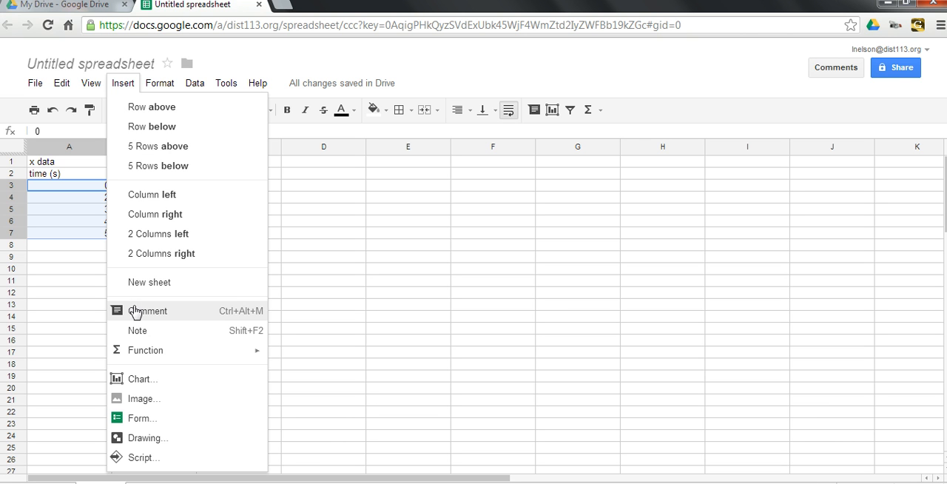
{"action": "left_click", "coordinate": [140, 379]}
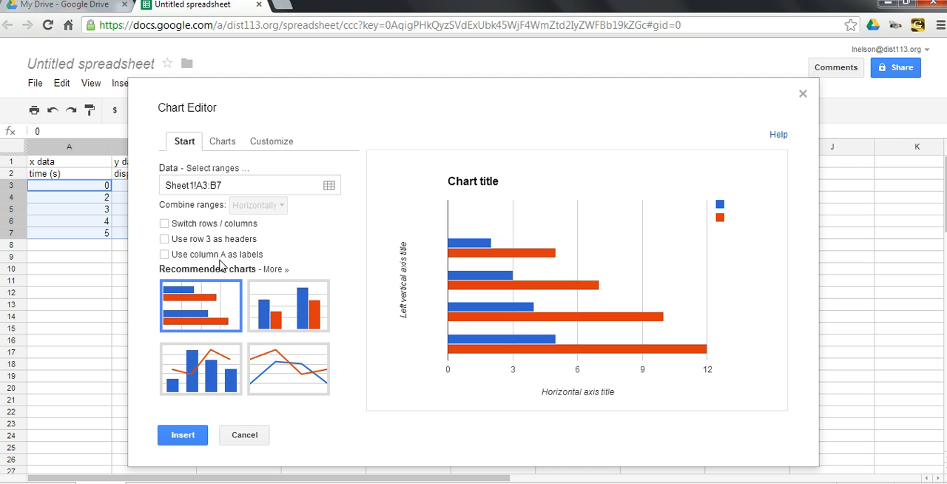
{"action": "left_click", "coordinate": [222, 146]}
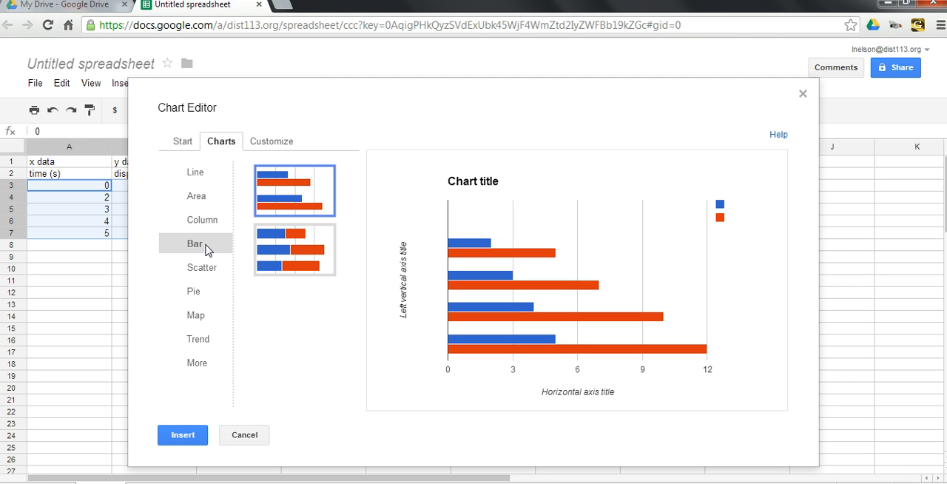
{"action": "left_click", "coordinate": [202, 270]}
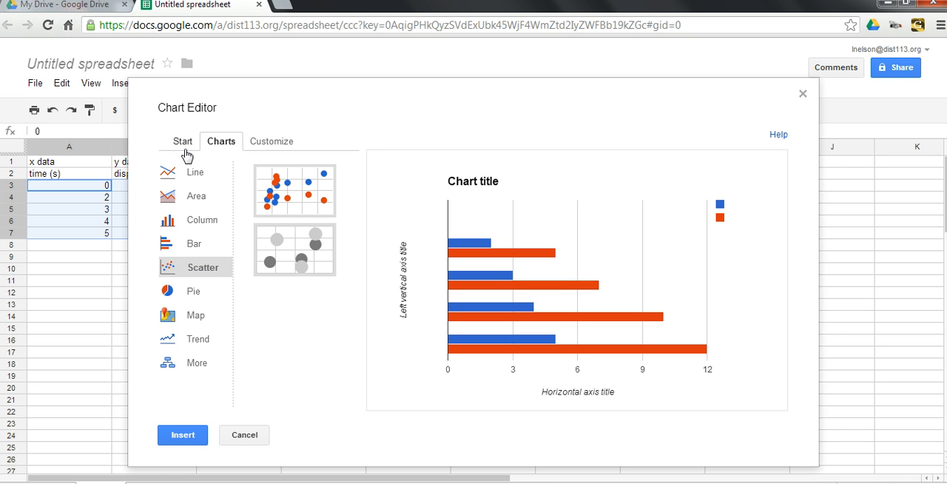
{"action": "left_click", "coordinate": [294, 198]}
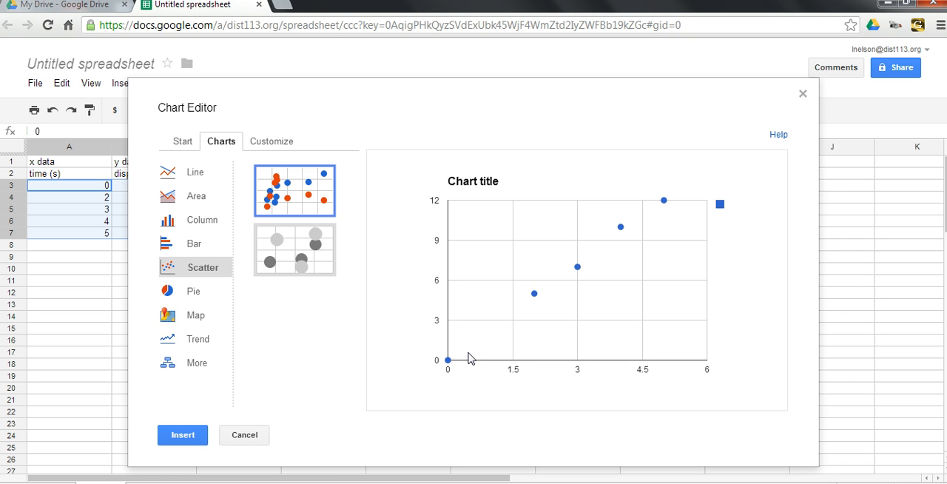
{"action": "left_click", "coordinate": [186, 435]}
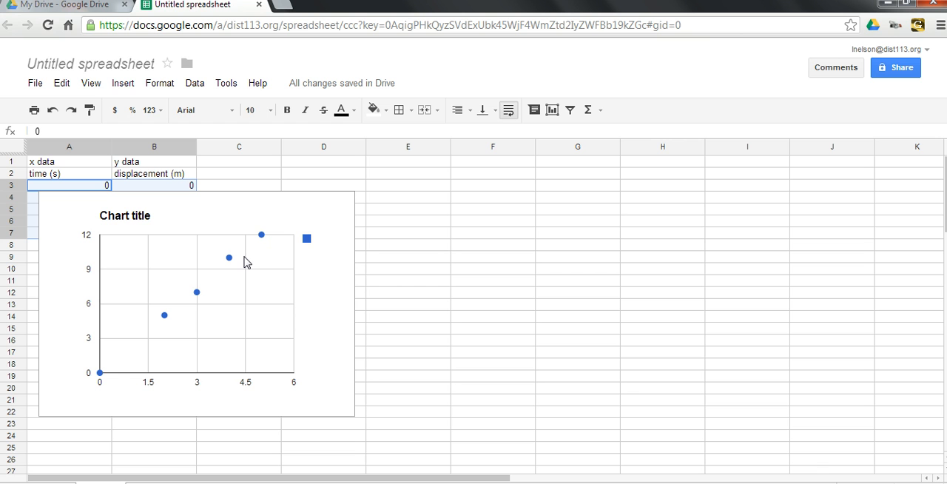
Select the scatter chart, put it in quick edit mode and switch it back to view mode.
{"action": "left_click", "coordinate": [219, 221]}
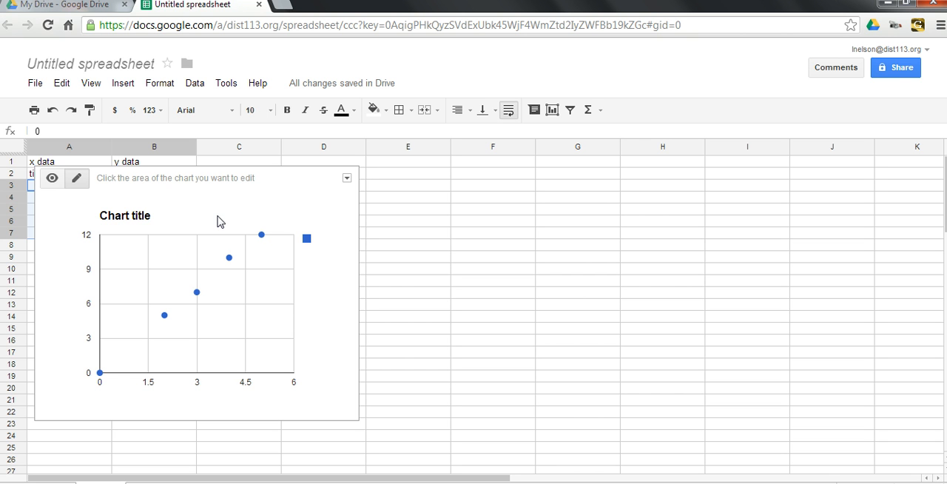
{"action": "left_click", "coordinate": [78, 180]}
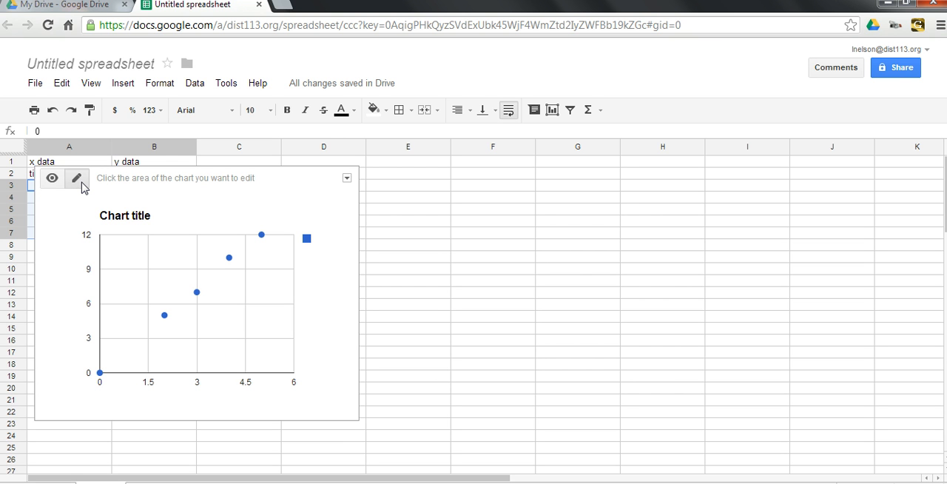
{"action": "left_click", "coordinate": [52, 185]}
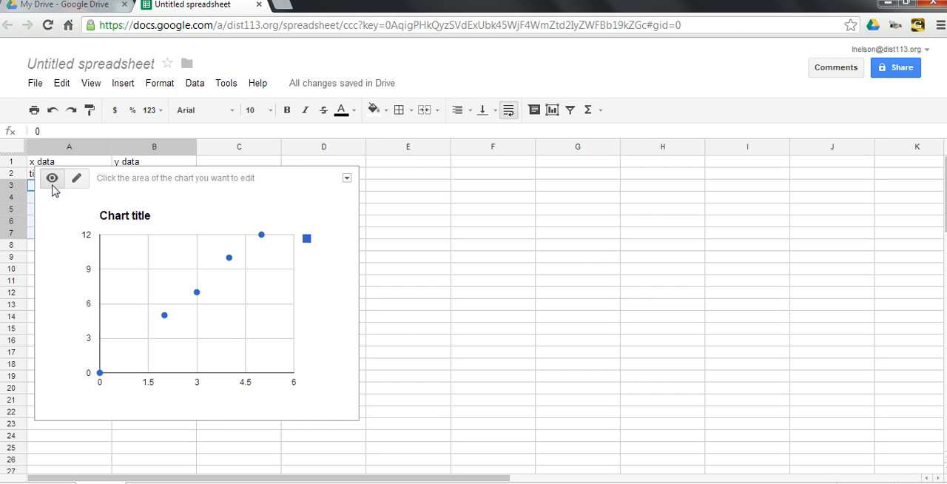